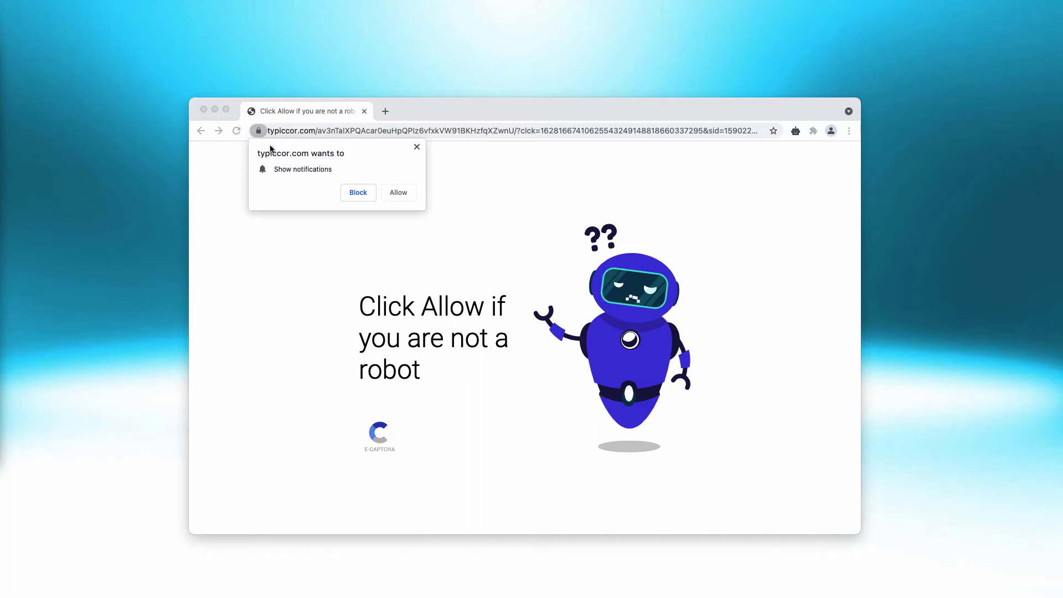
- Allow typiccor.com to show notifications from its prompt
drag(412, 111, 421, 109)
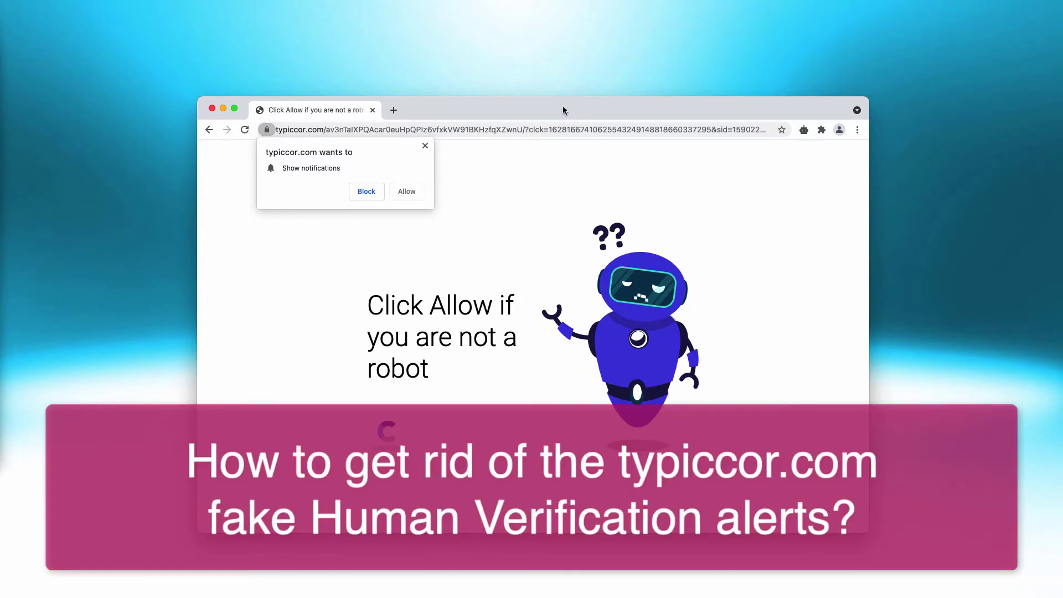
drag(582, 108, 586, 110)
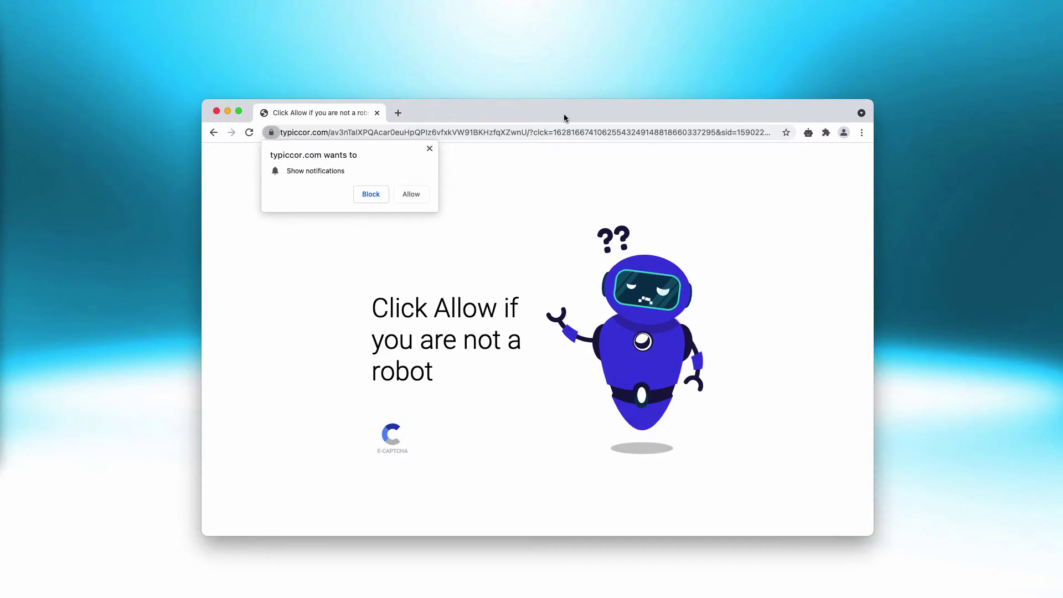
drag(558, 114, 556, 117)
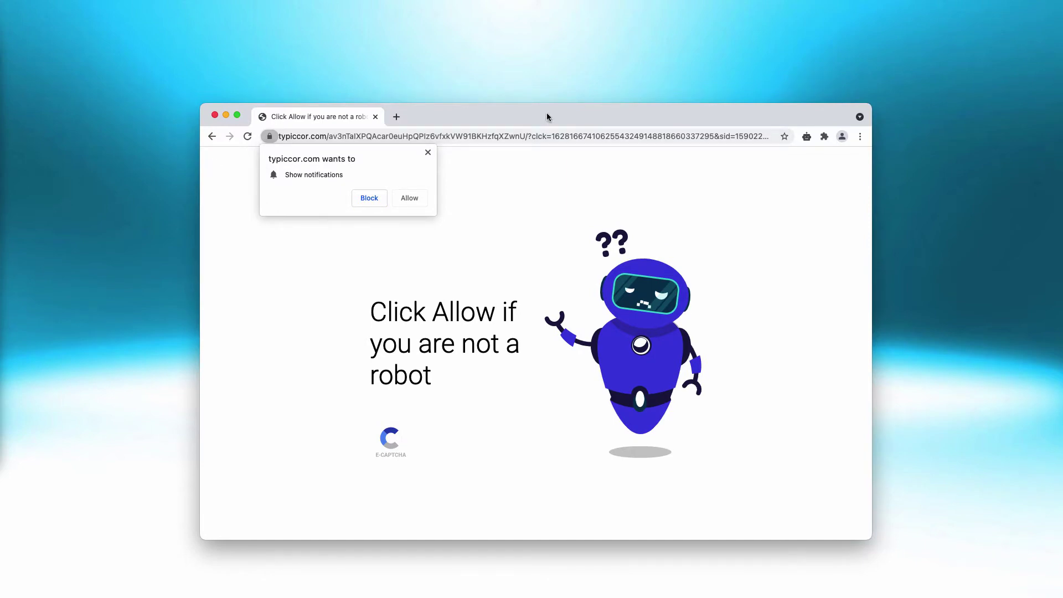
drag(546, 112, 548, 112)
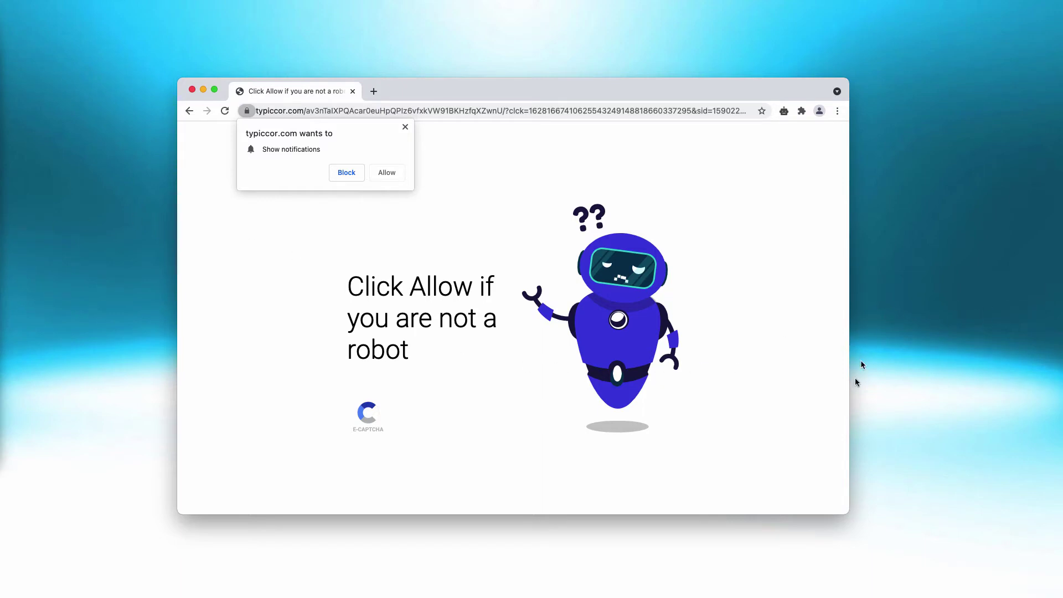
drag(517, 92, 498, 94)
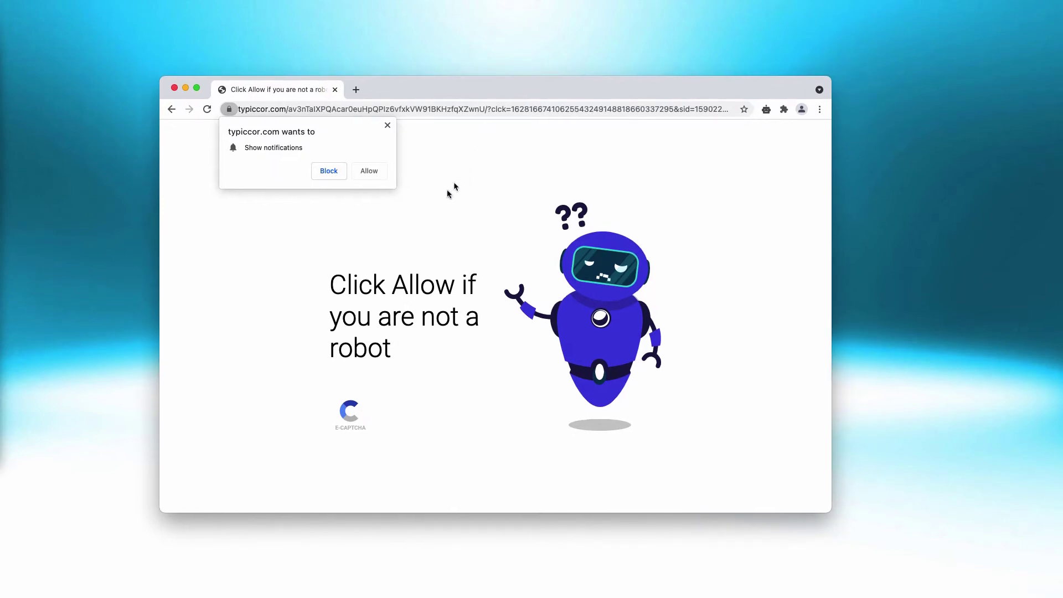
click(369, 170)
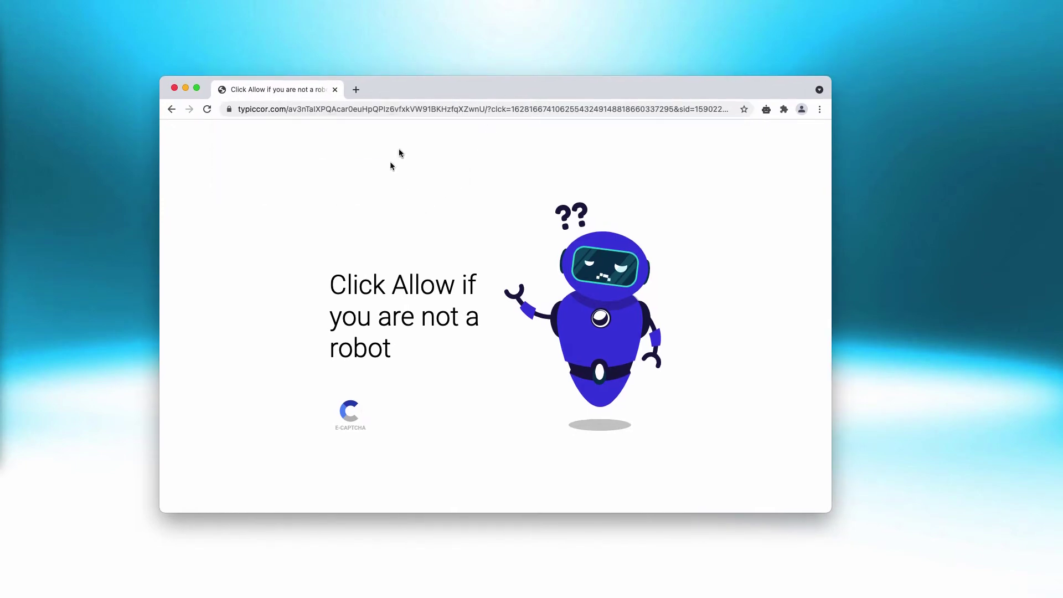
- Open a new tab and close the unreachable utarget.ru tab, leaving Search Marquis showing
drag(434, 85, 424, 89)
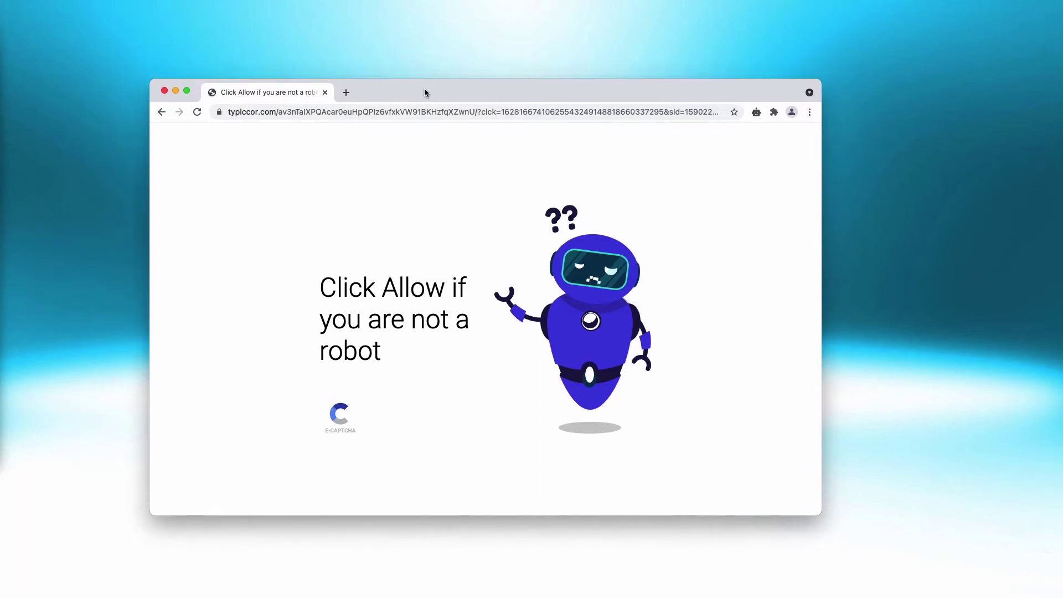
click(346, 93)
click(321, 92)
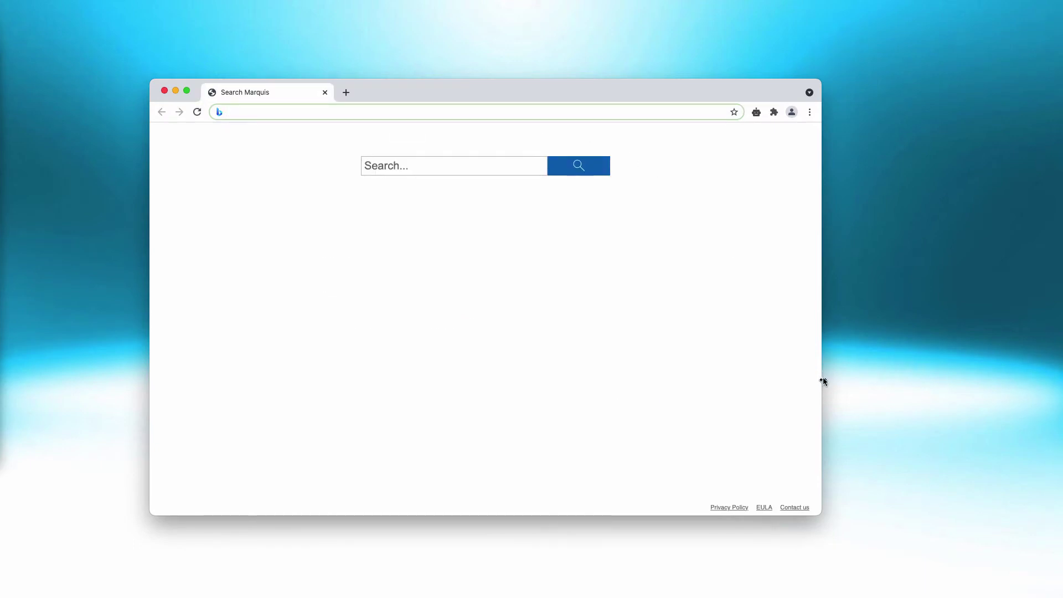
drag(456, 96, 456, 101)
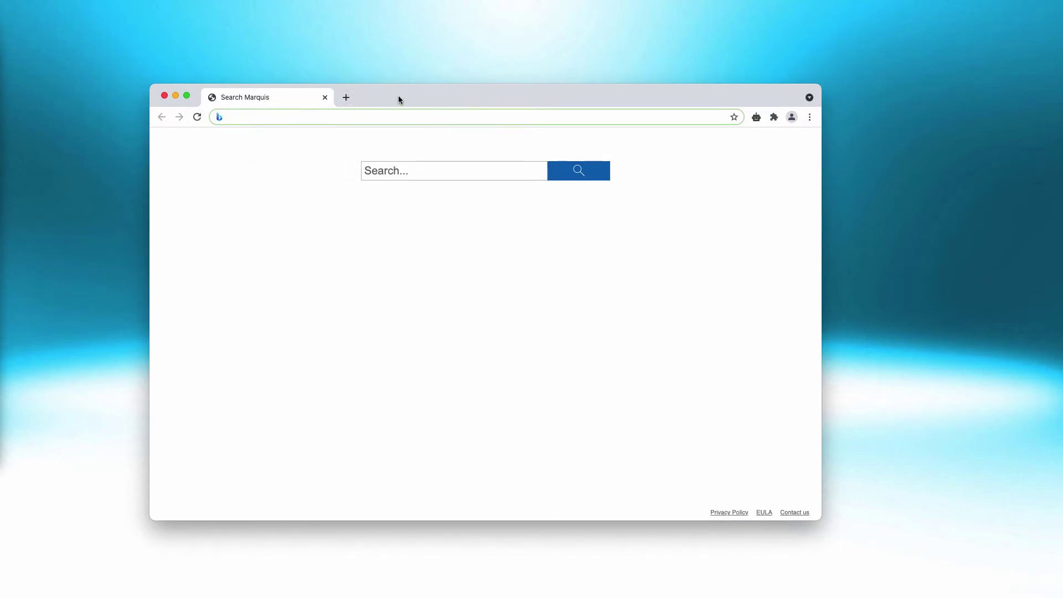
drag(399, 98, 397, 103)
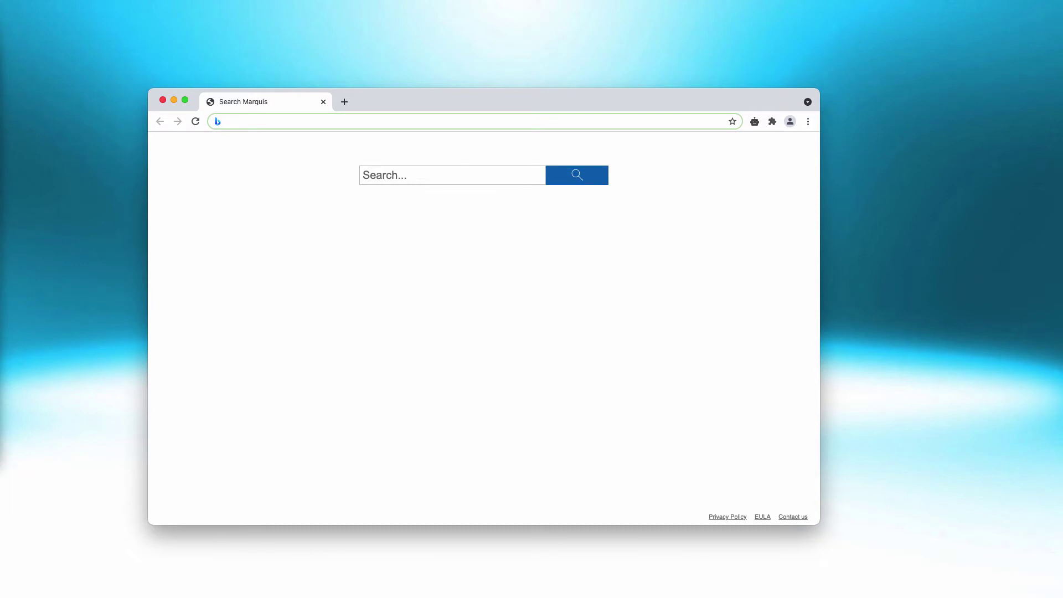
drag(437, 106, 437, 108)
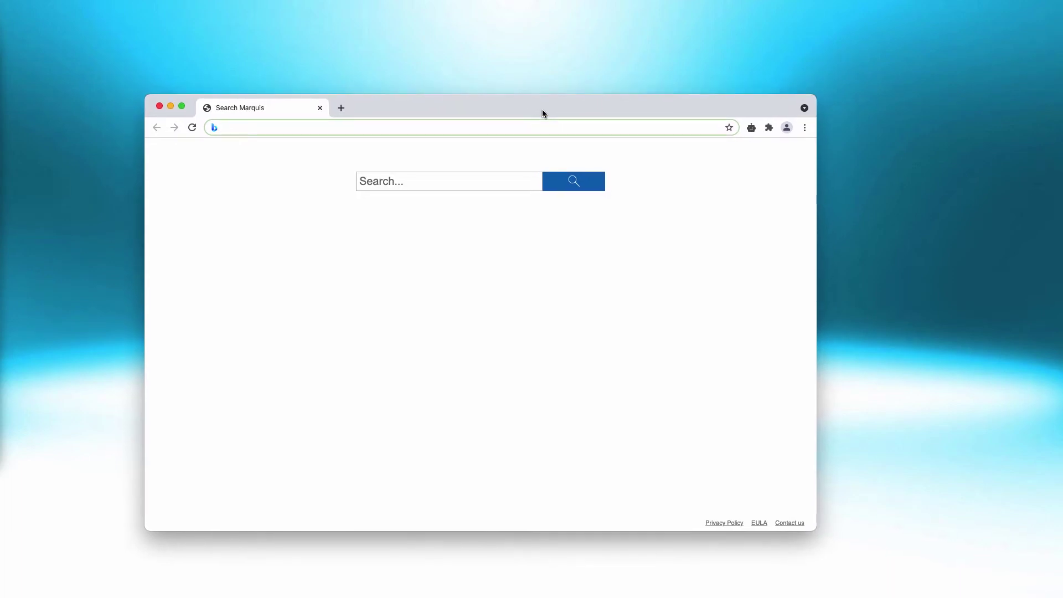
- Go to Chrome's Site Settings notification permissions page
click(805, 127)
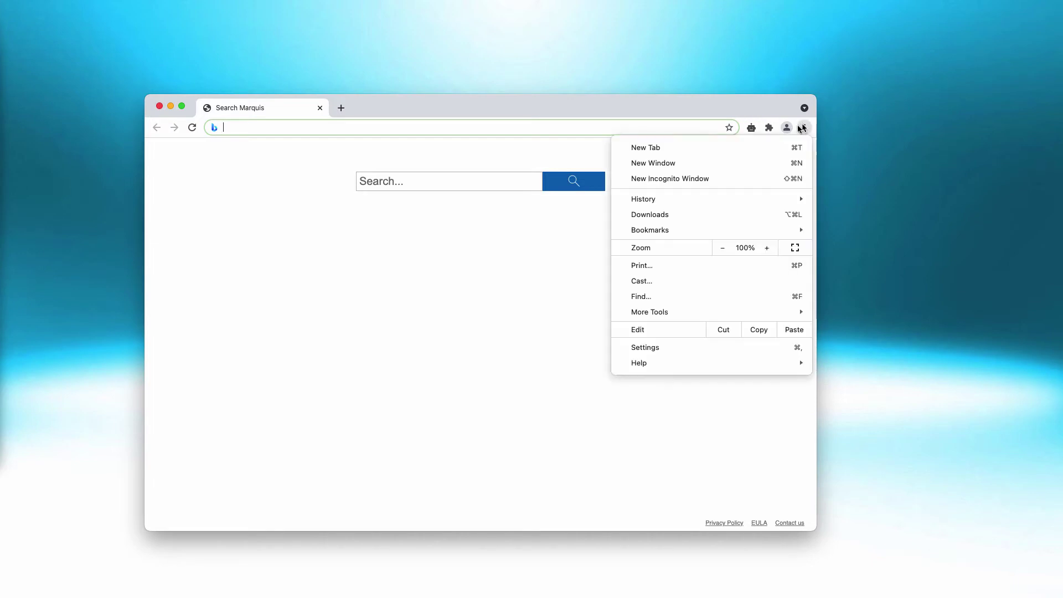
click(641, 348)
scroll(432, 308, down, 5)
scroll(370, 332, down, 2)
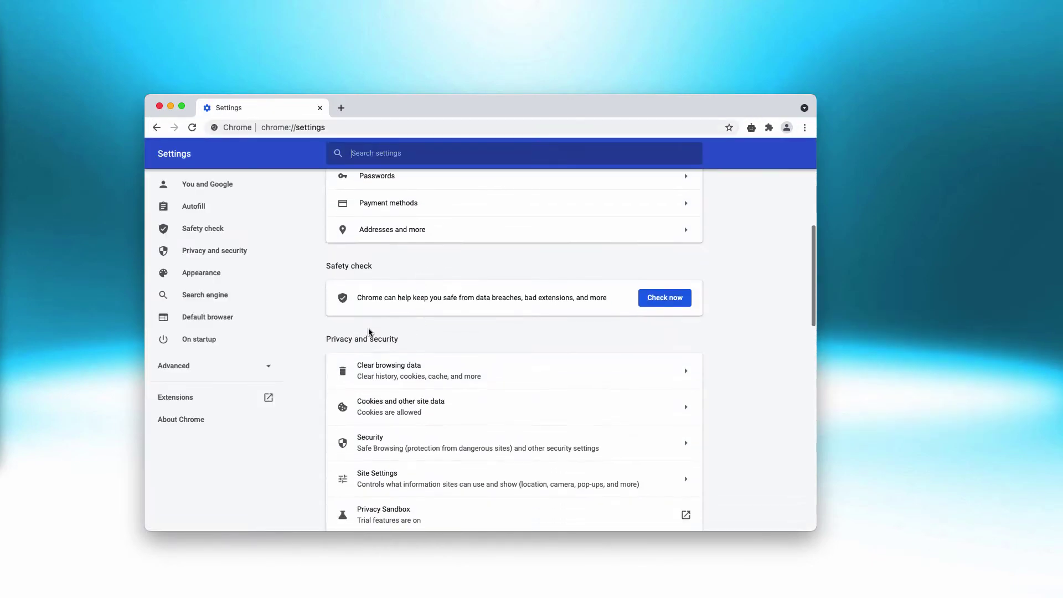
drag(401, 342, 323, 343)
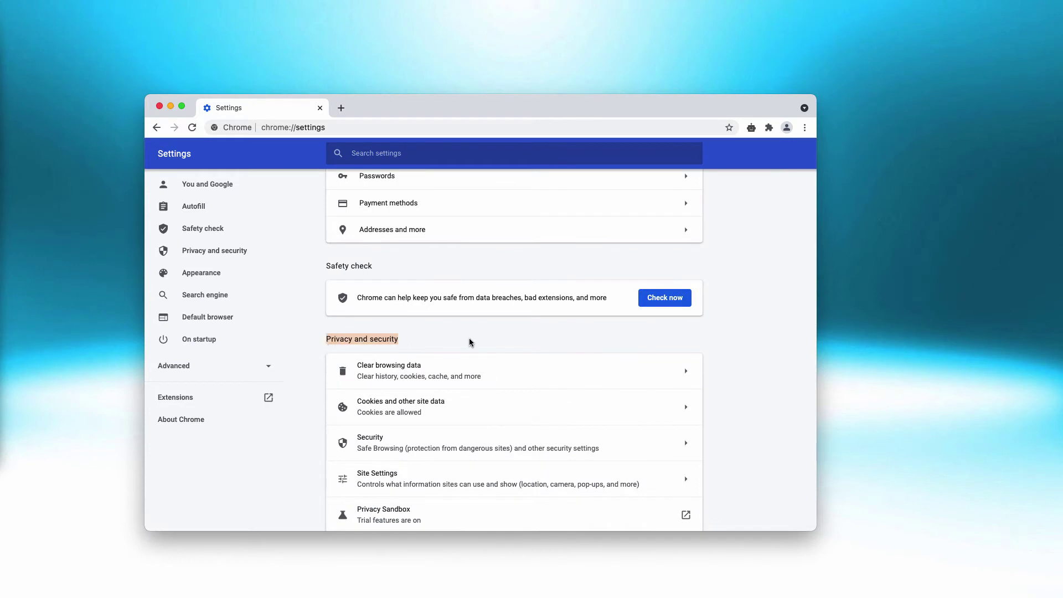
scroll(465, 346, down, 3)
click(460, 415)
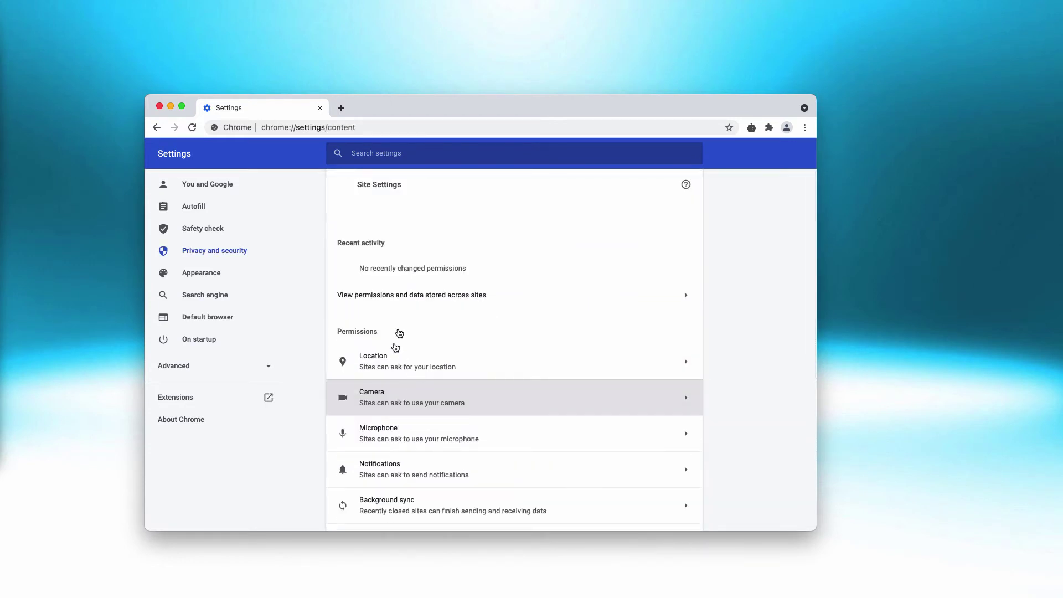
click(421, 397)
click(416, 465)
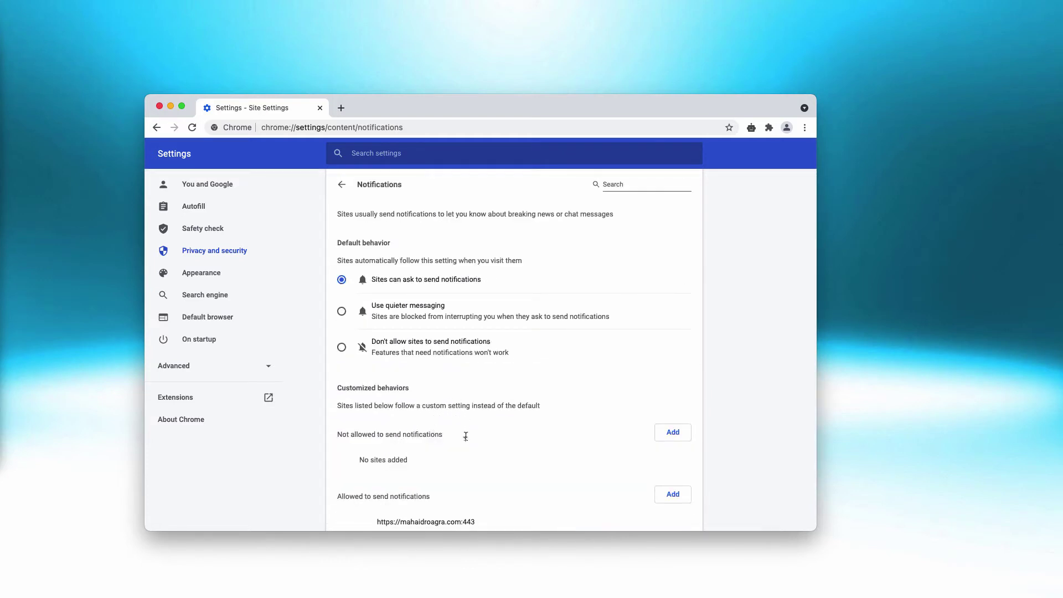
scroll(466, 436, down, 3)
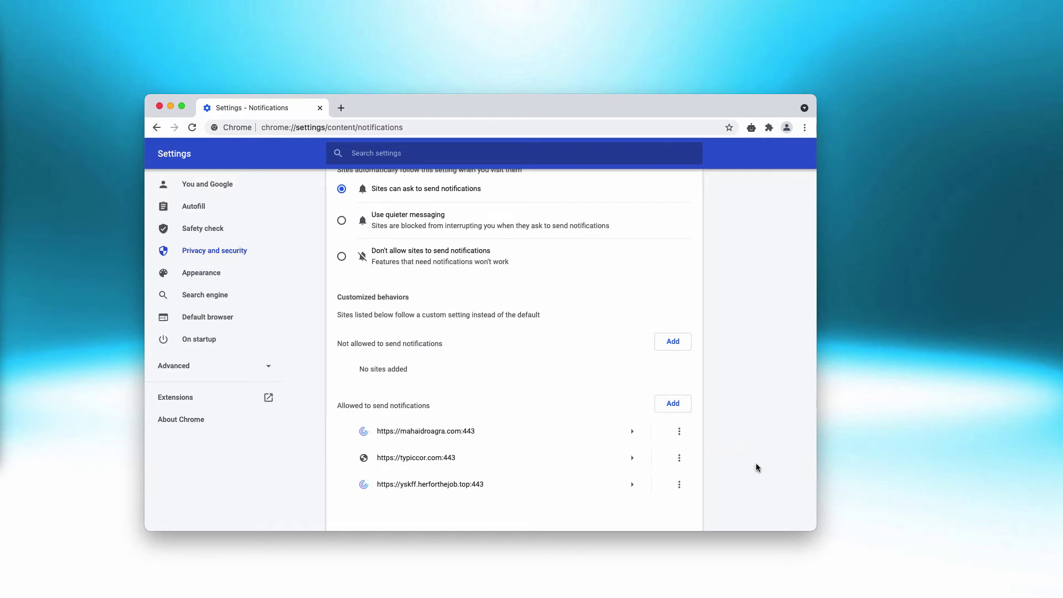
- Remove mahaidroagra.com, typiccor.com and yskff.herforthejob.top from the allowed notification sites
click(680, 431)
click(677, 467)
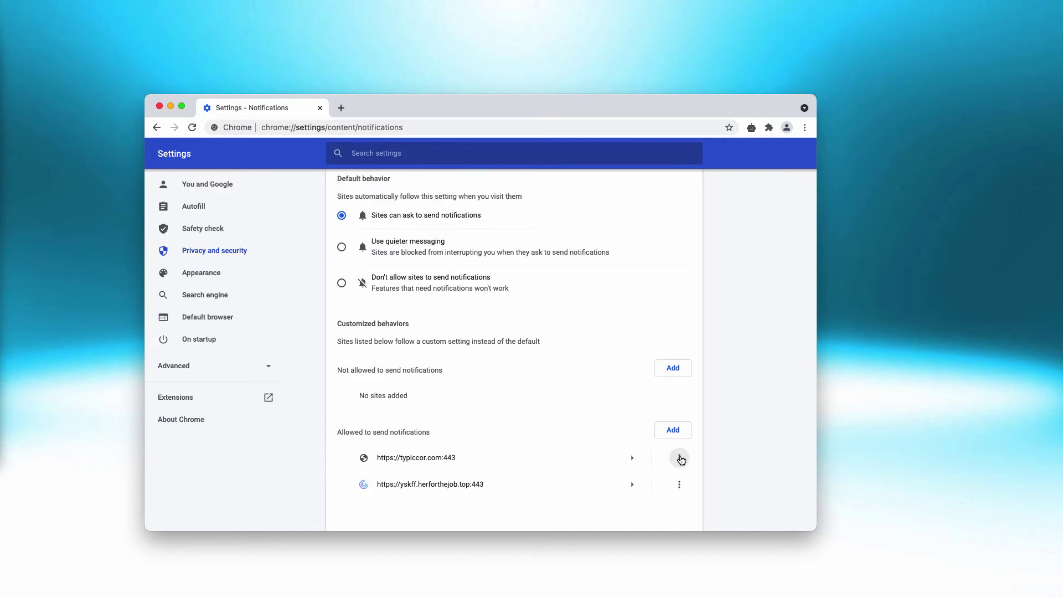
click(679, 458)
key(Escape)
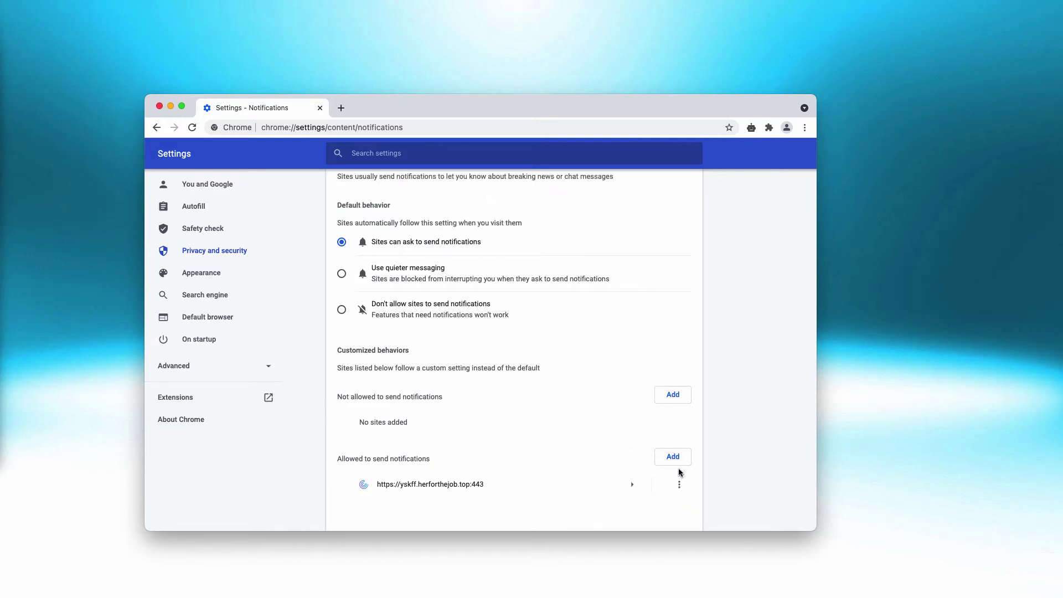
click(679, 485)
click(432, 127)
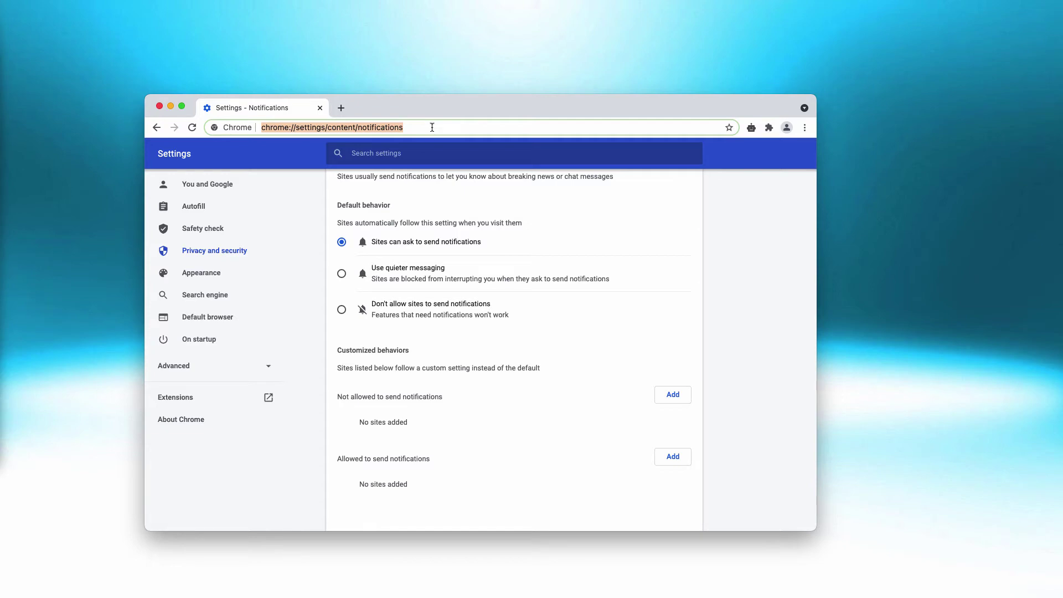
- Load combocleaner.com and switch to its For Windows product page
text(combocleaner.com)
key(Return)
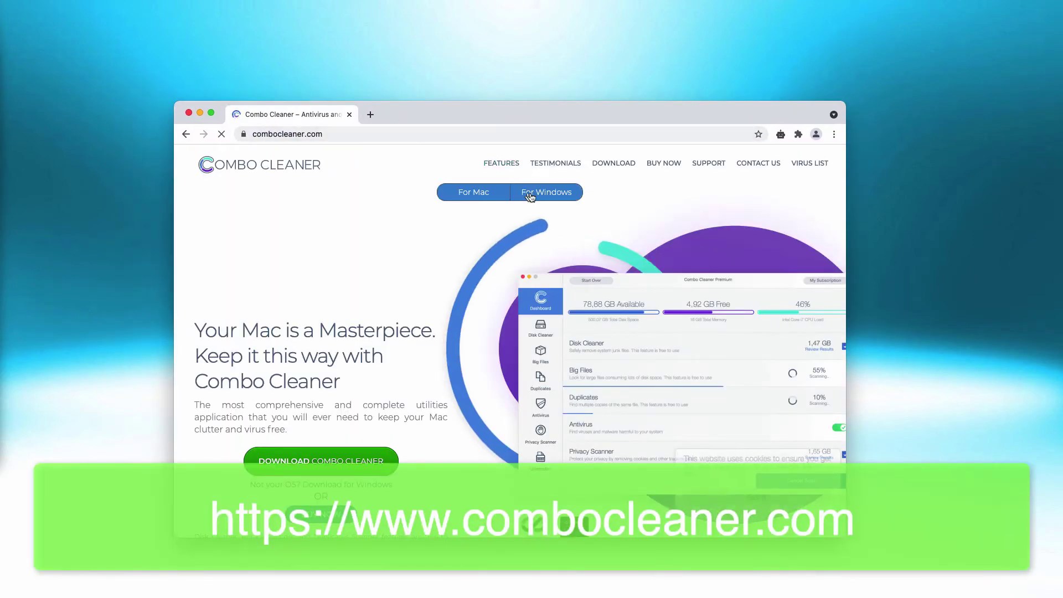
click(529, 194)
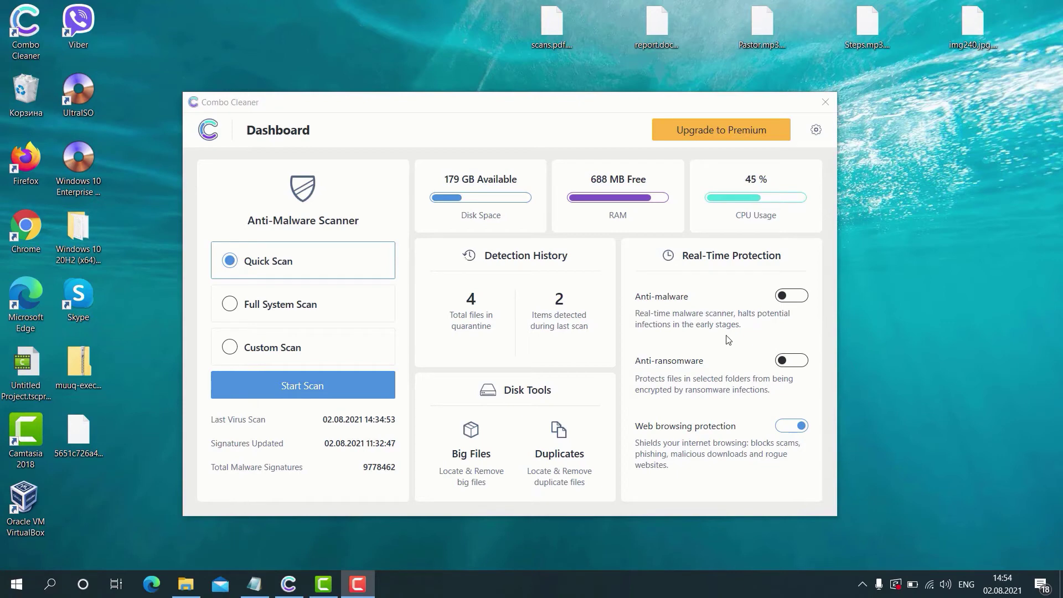
- Enable Anti-malware real-time protection, then open the Anti-ransomware settings
click(797, 297)
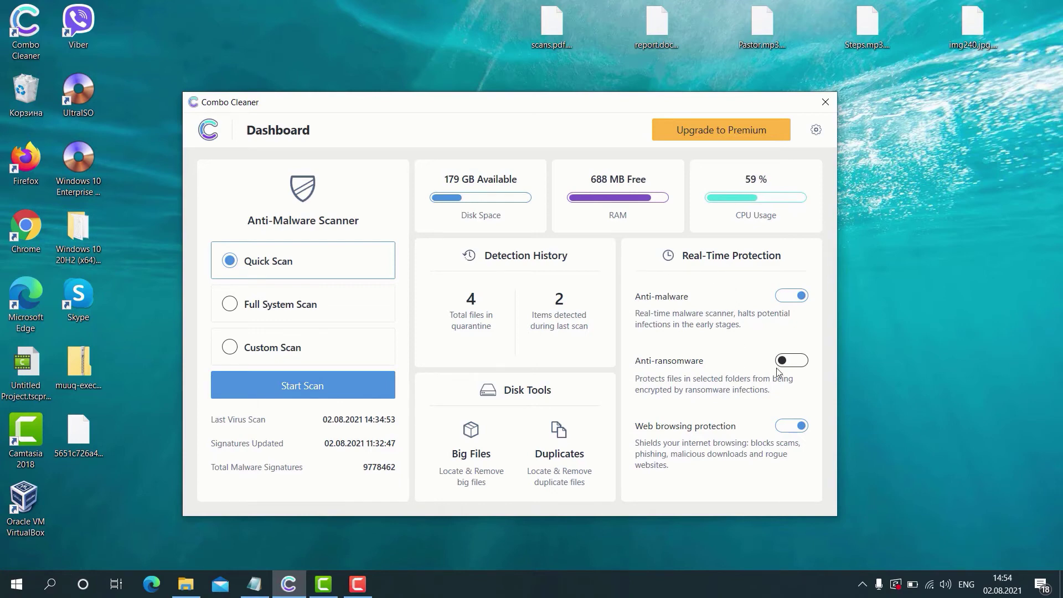
click(793, 361)
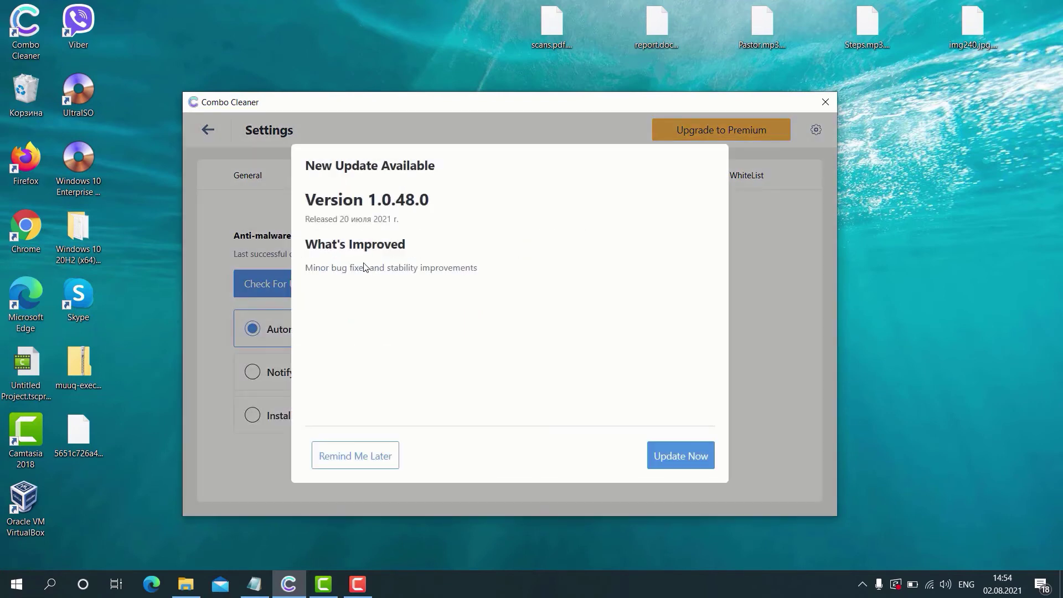
- Set a 30-minute reminder for the 1.0.48.0 update and go back to the Dashboard
click(356, 461)
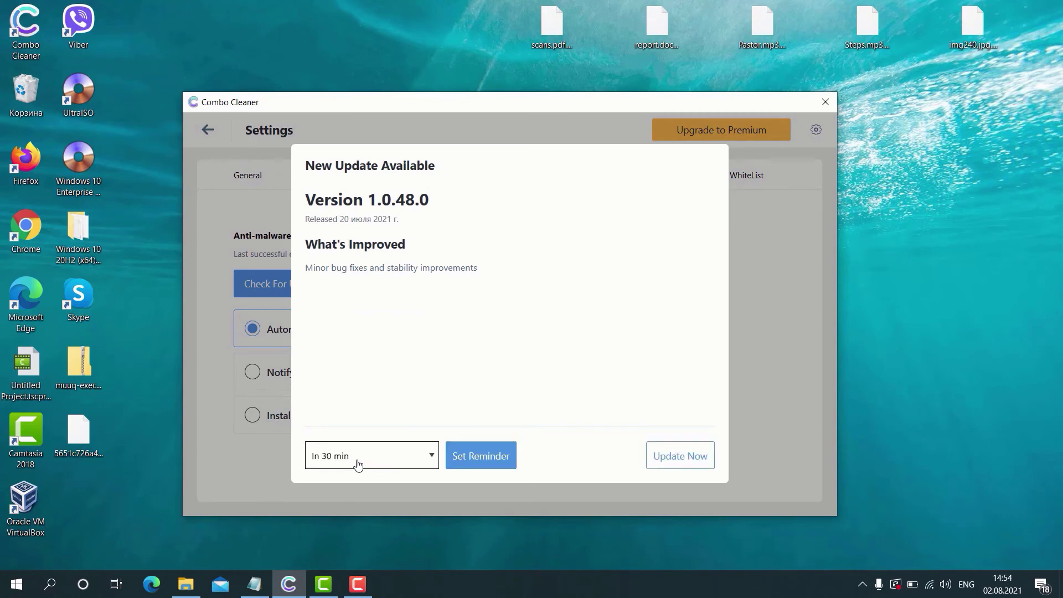
click(481, 456)
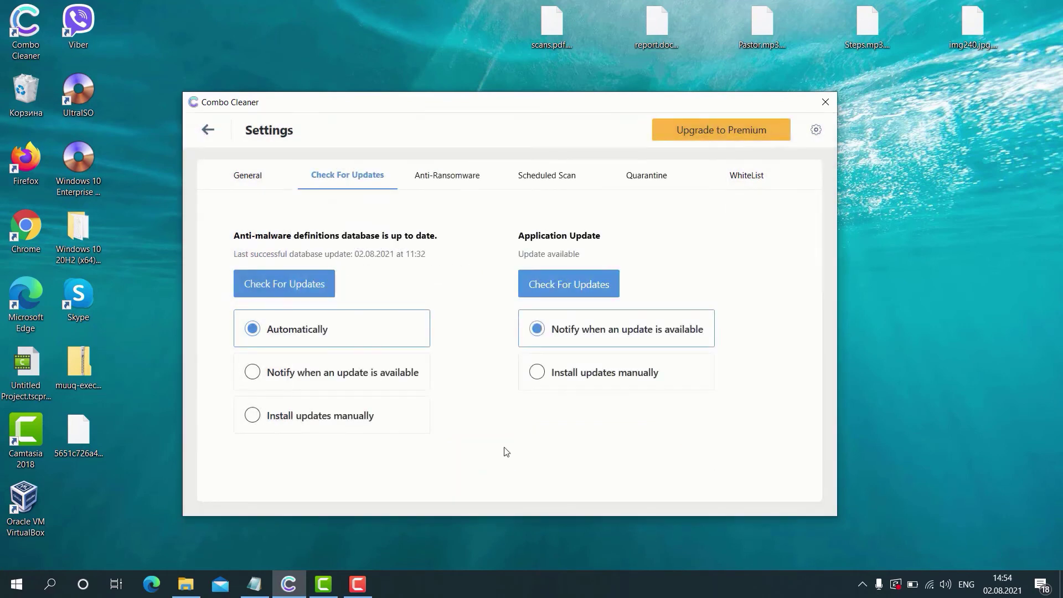
click(252, 182)
click(209, 132)
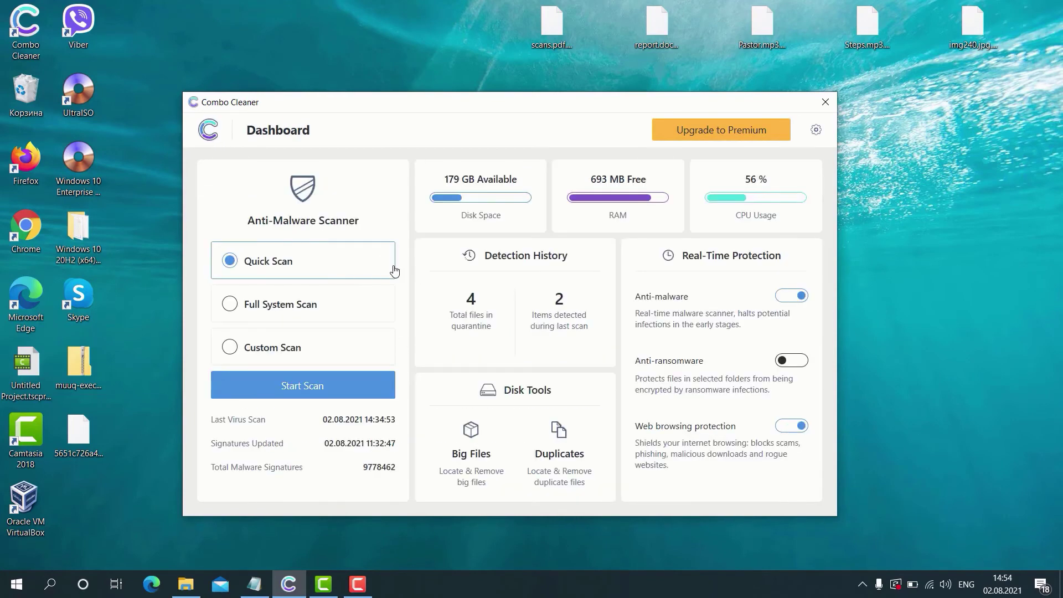
- Start a Quick Scan from the Combo Cleaner dashboard
click(333, 388)
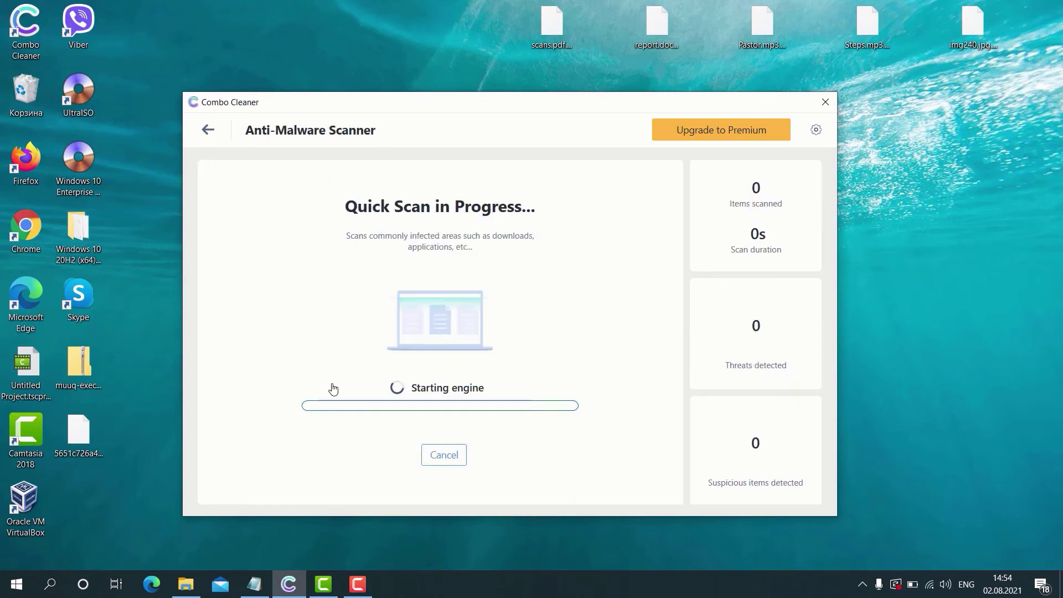